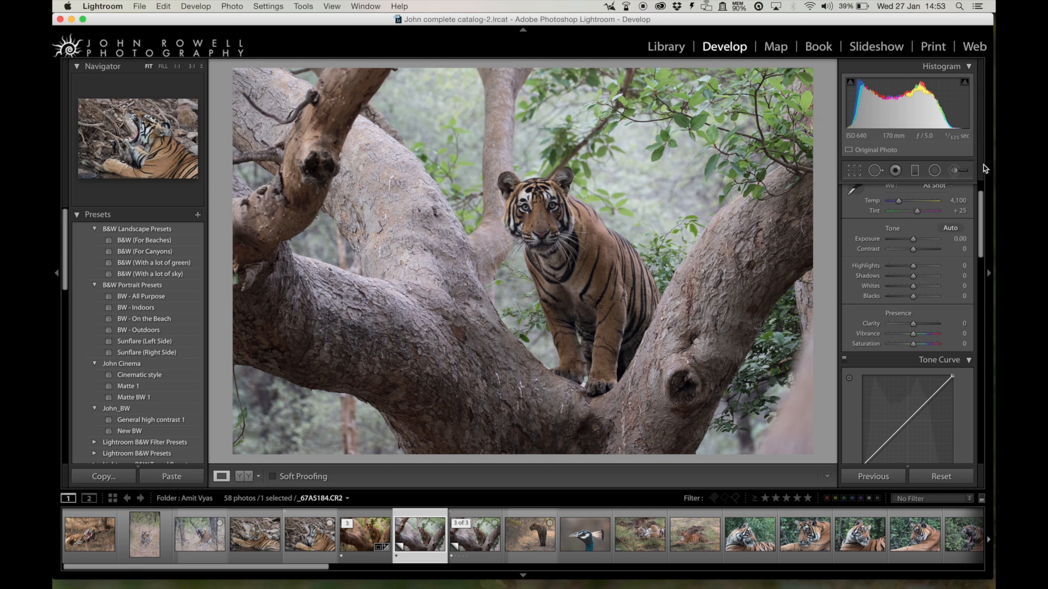
Select Copy 1 of the tiger photo _67A5280.CR2 and set its white balance temperature to 5,133.
scroll(906, 255, "up", 3)
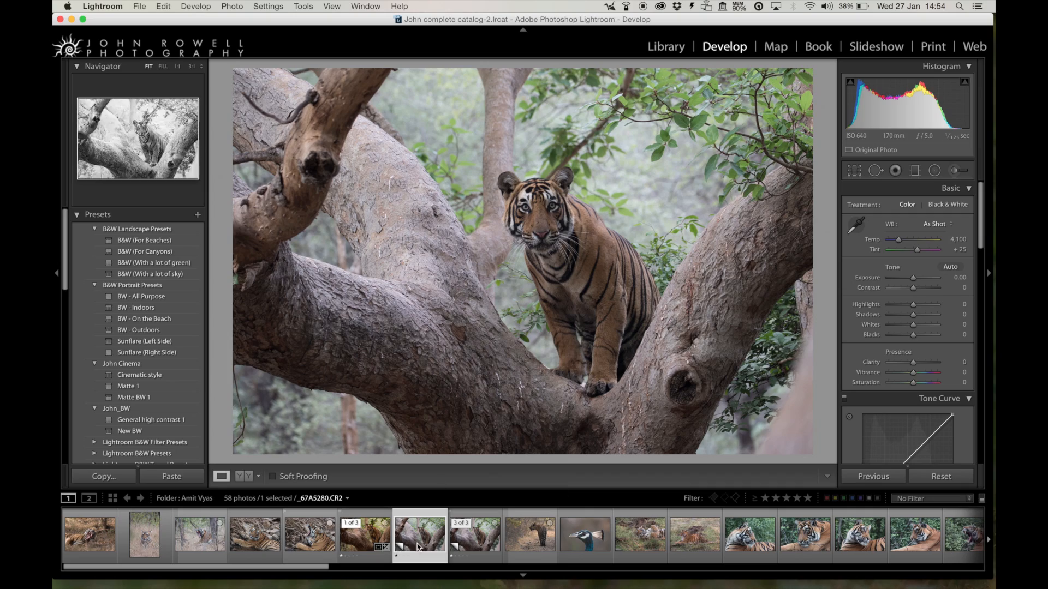
left_click(465, 534)
left_click(426, 533)
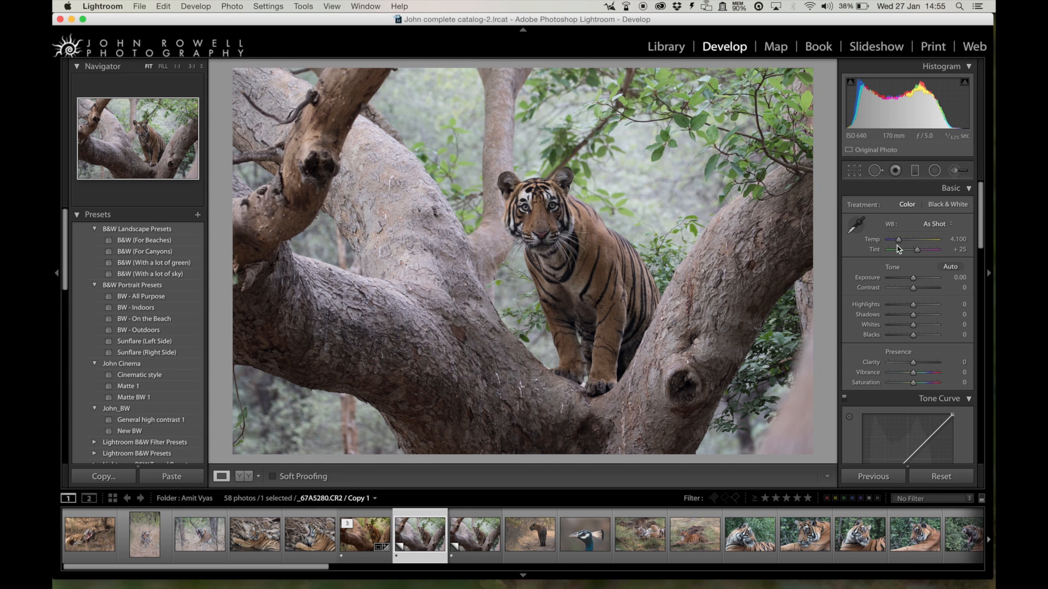
left_click_drag(900, 243, 905, 245)
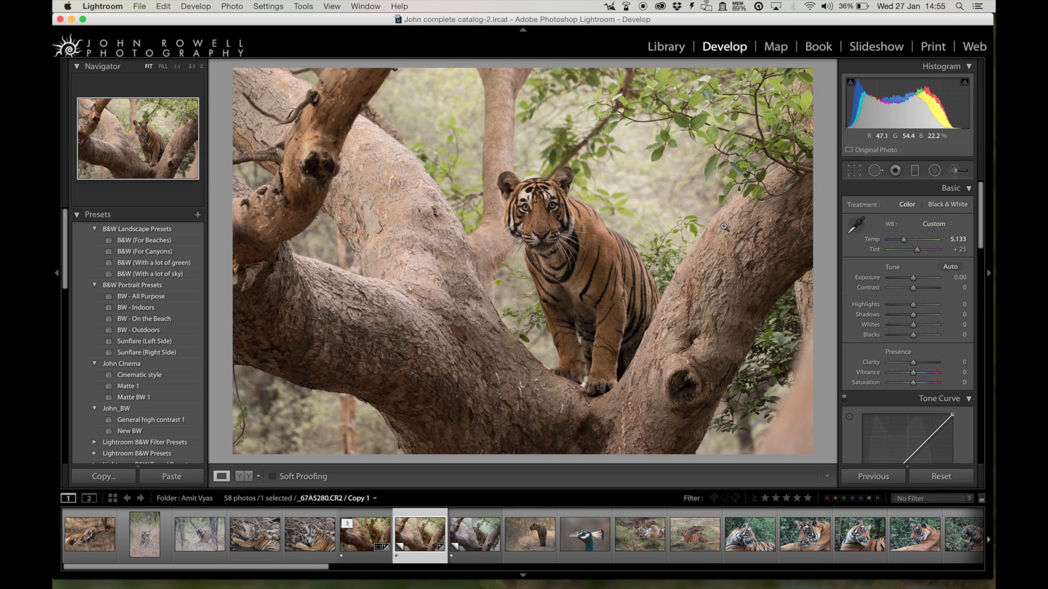
Set the photo's Exposure to −0.50 and its Contrast to +25.
left_click(913, 279)
left_click_drag(914, 281, 911, 281)
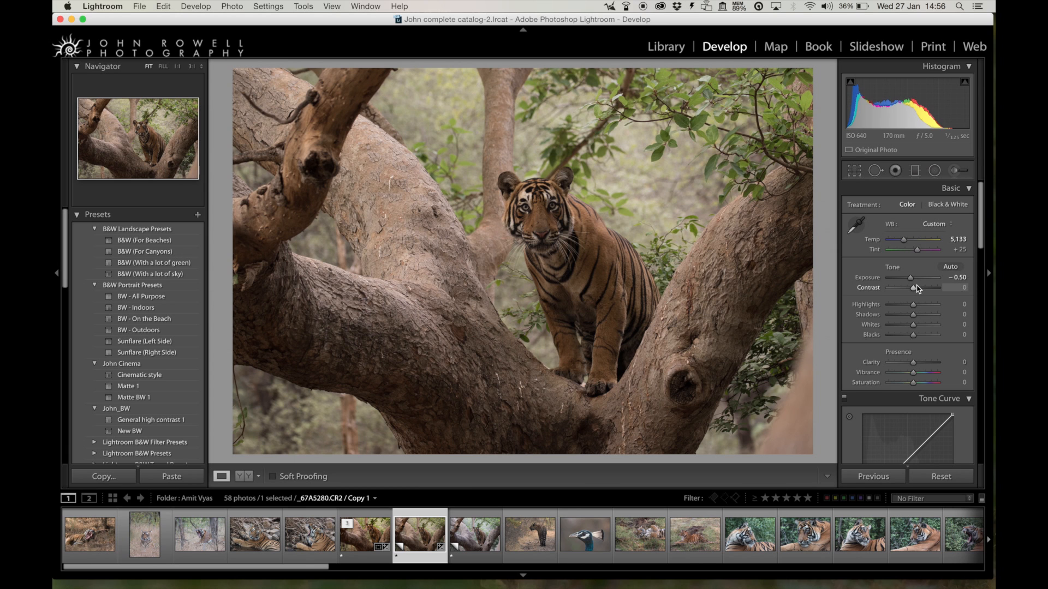
left_click(917, 288)
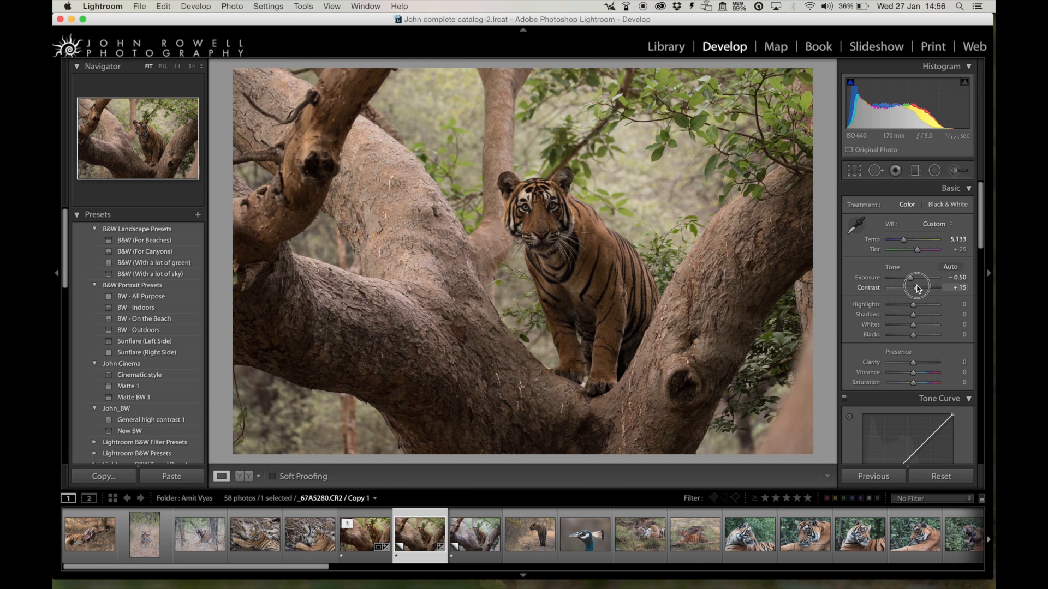
left_click_drag(917, 288, 922, 290)
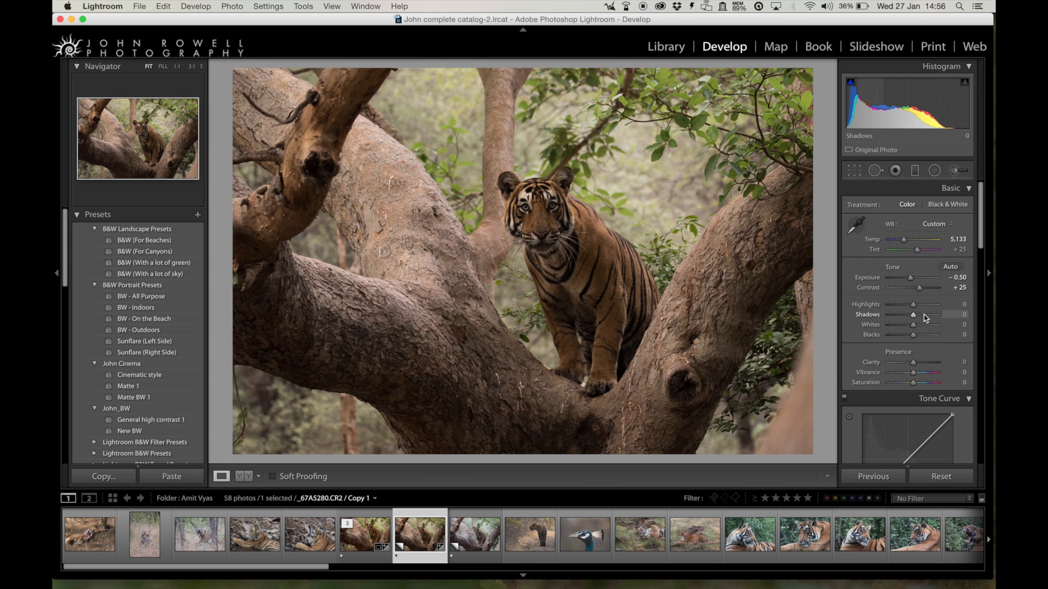
Set Shadows to +100 and Blacks to −30, and compare the edit with the untouched Copy 2.
left_click_drag(926, 318, 973, 320)
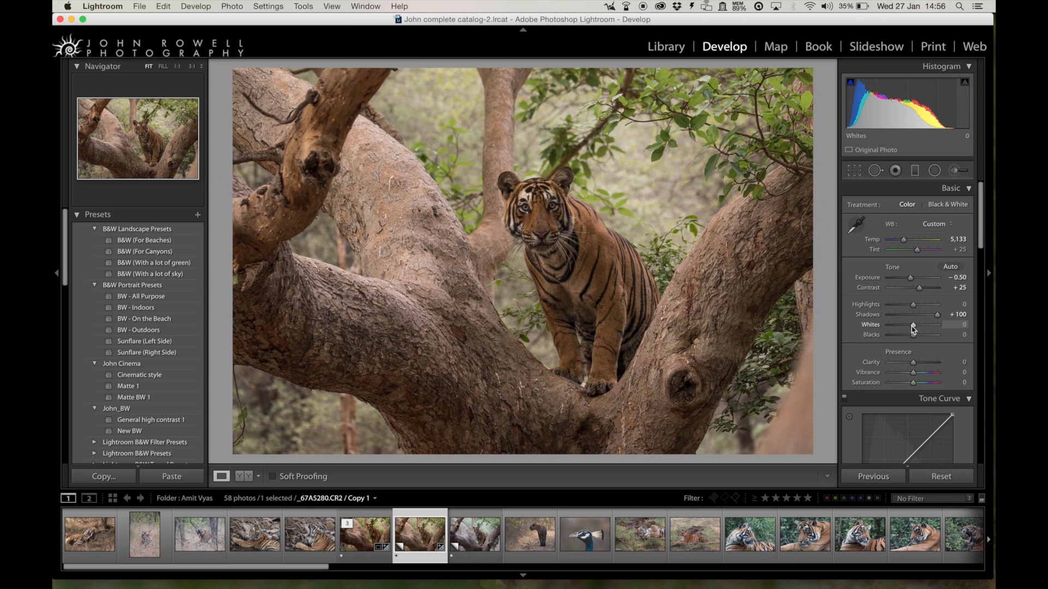
left_click_drag(912, 335, 907, 342)
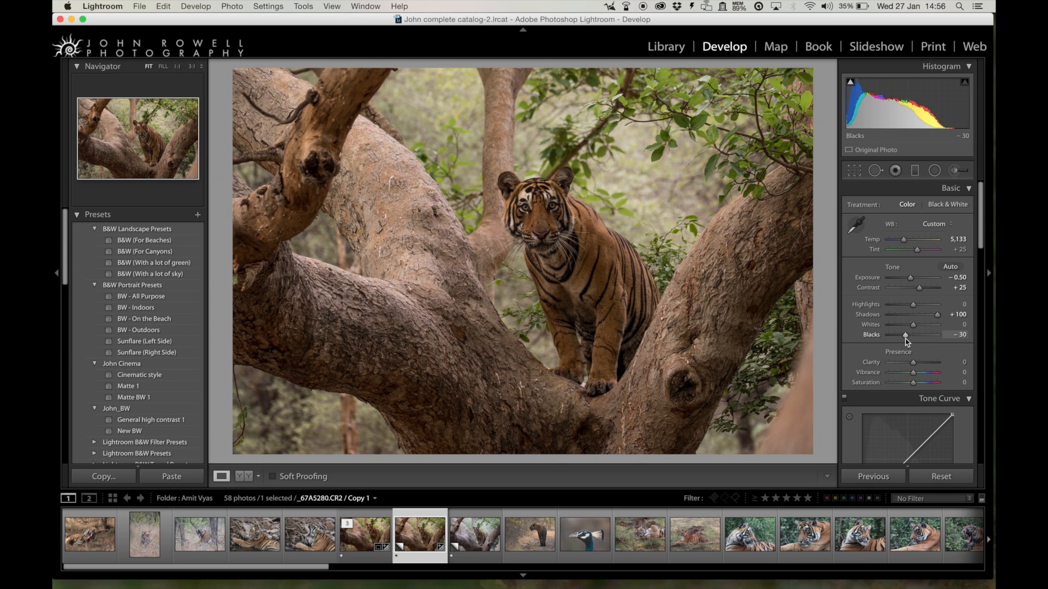
left_click(478, 540)
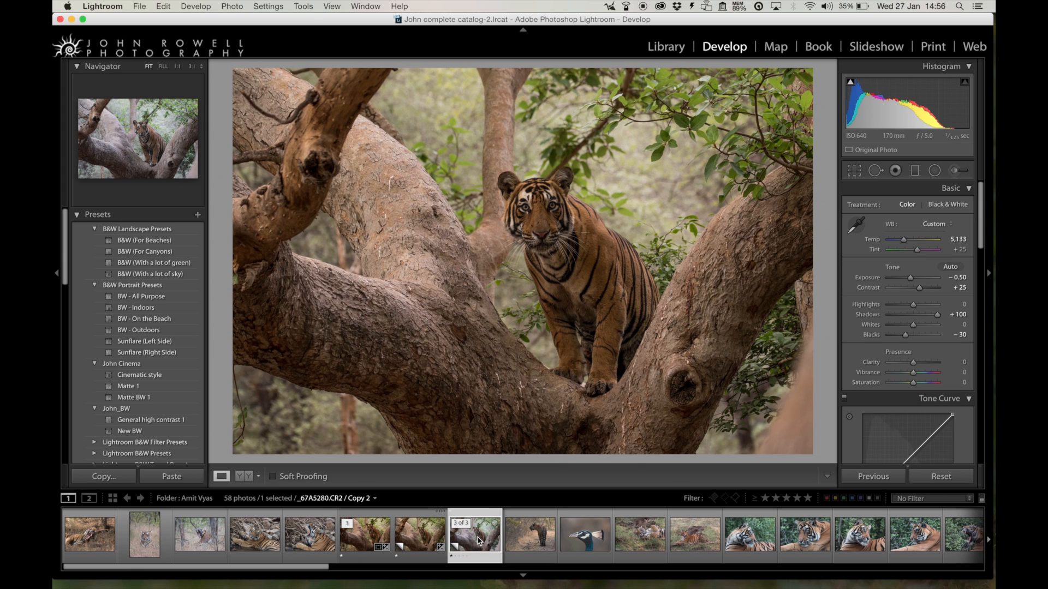
left_click(413, 540)
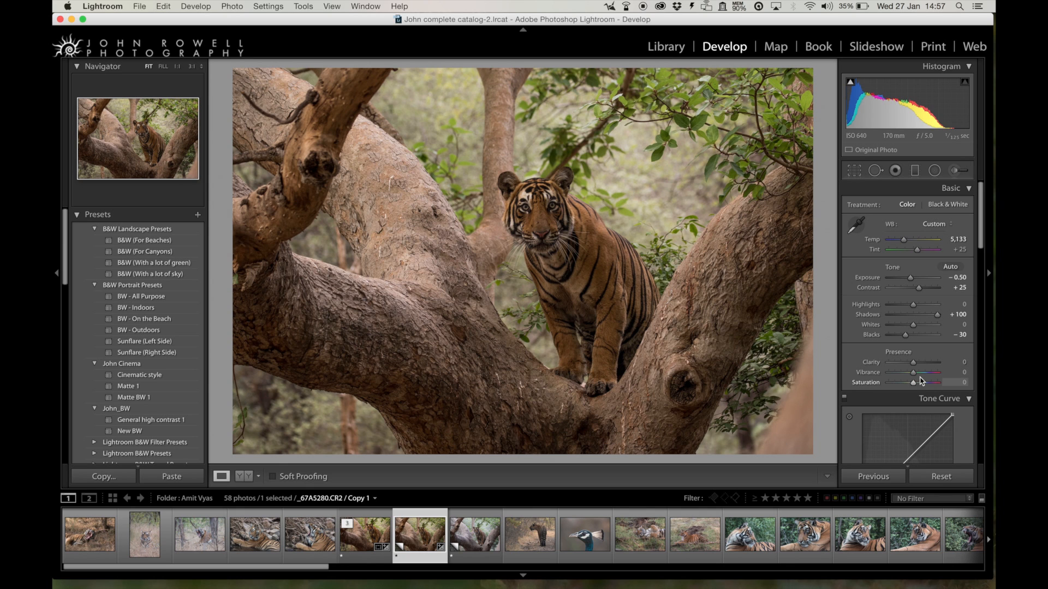
Set Vibrance to +25 and check Copy 1 against the unedited Copy 2 of the photo.
left_click_drag(916, 376, 922, 376)
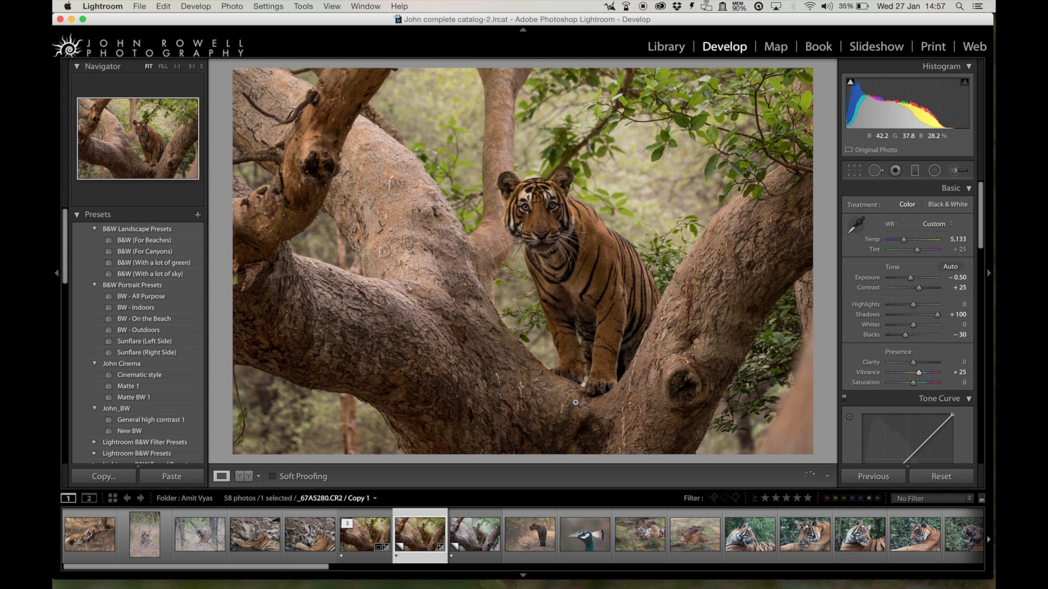
left_click(474, 543)
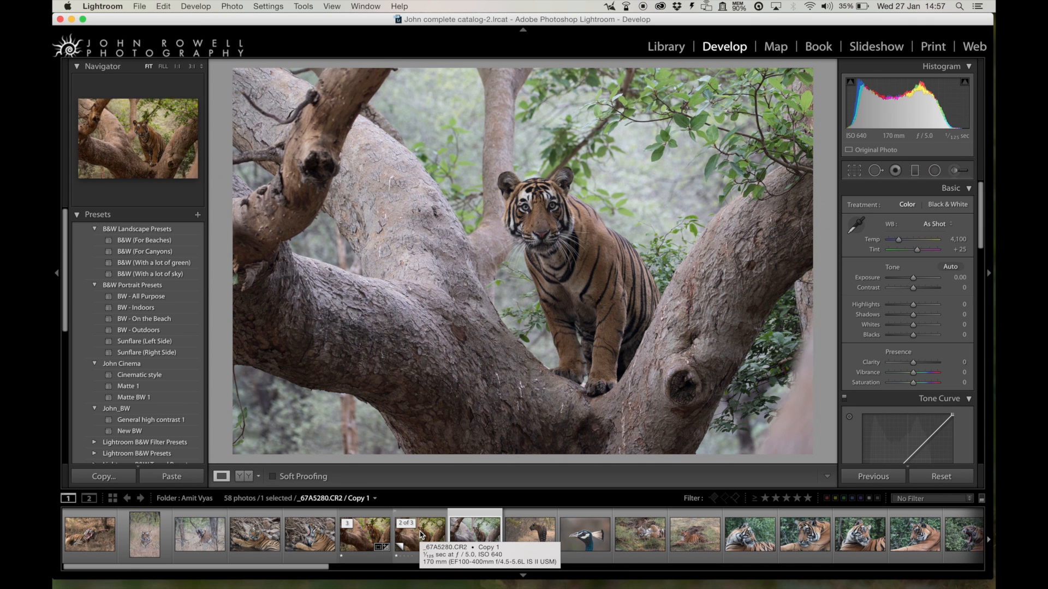
left_click(421, 535)
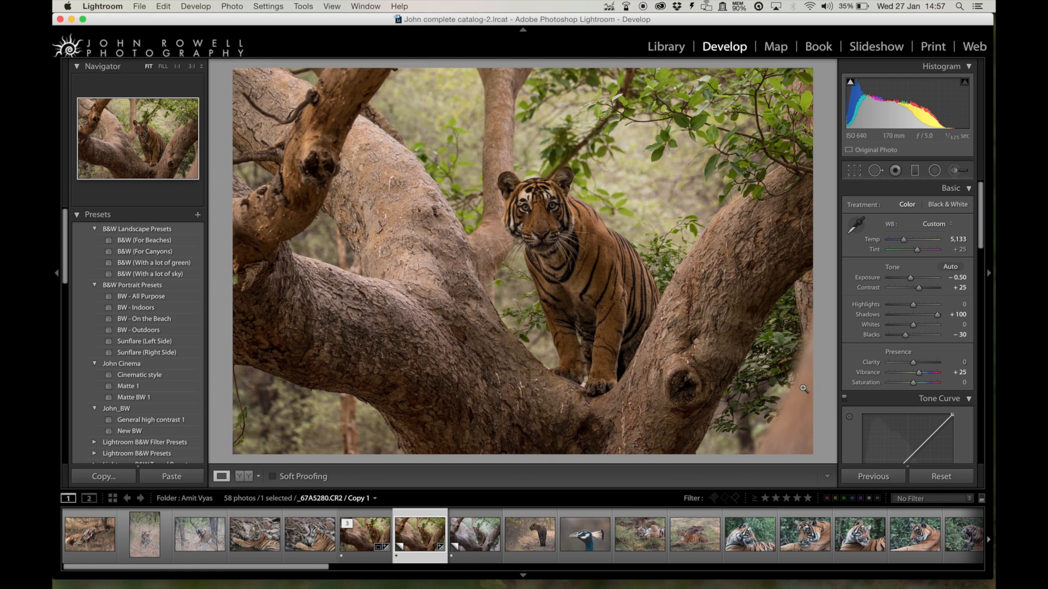
Crop the photo at its original aspect ratio, trimming the top and right edges to frame the tiger more tightly.
left_click(853, 170)
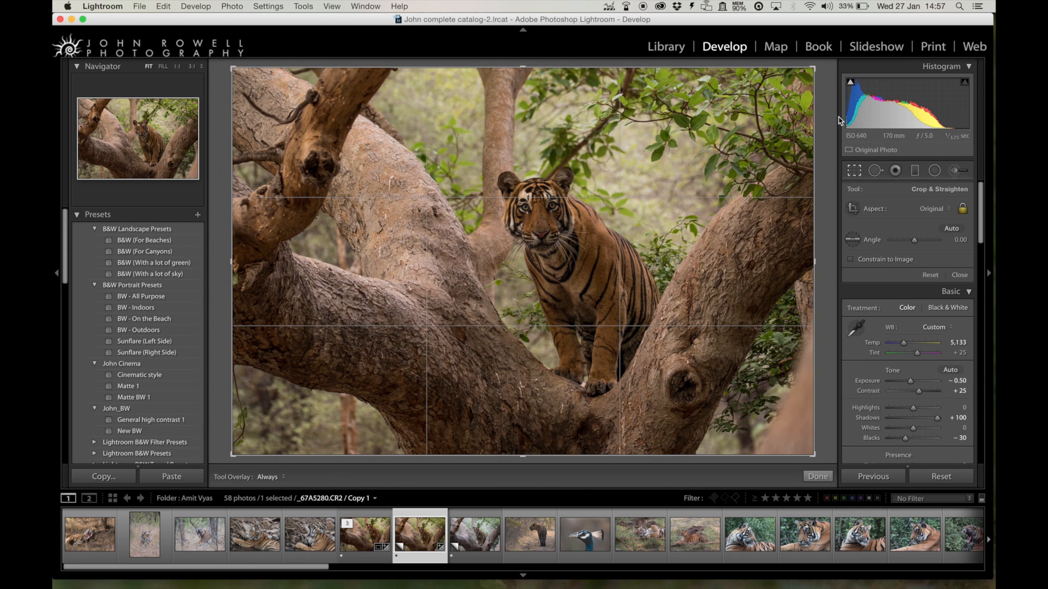
left_click_drag(814, 67, 787, 87)
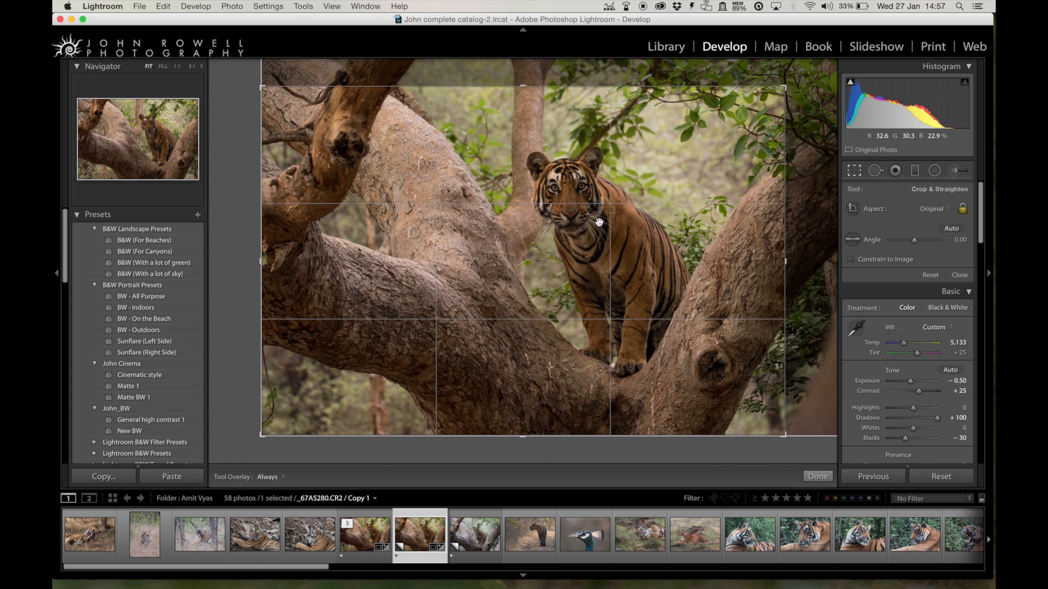
key("Return")
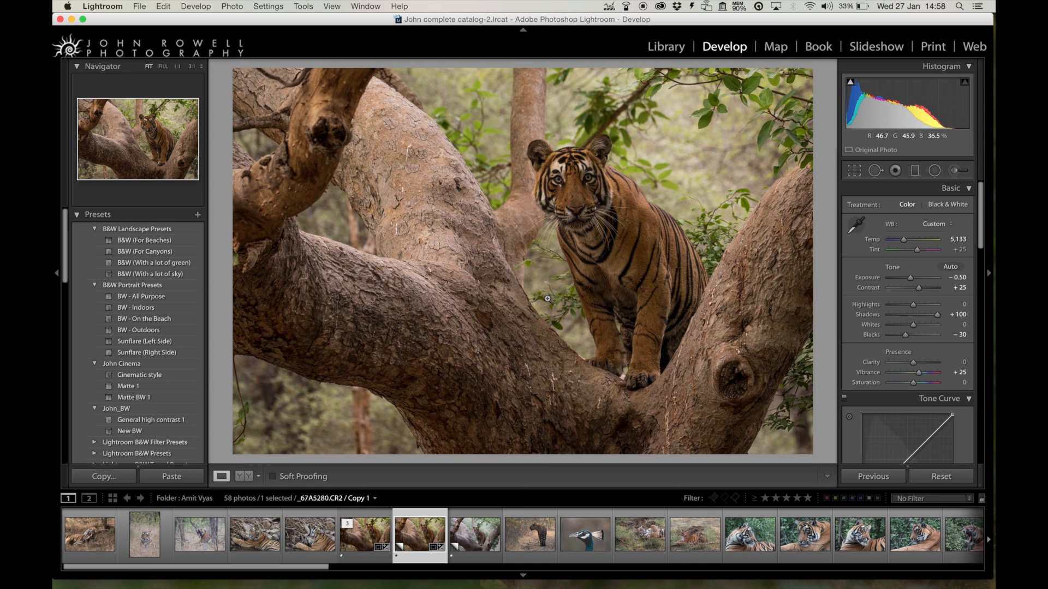
Paint the Fur adjustment brush effect over the tiger's whole body and face with the mask overlay shown, reducing the brush size to 5.0.
scroll(856, 312, "down", 5)
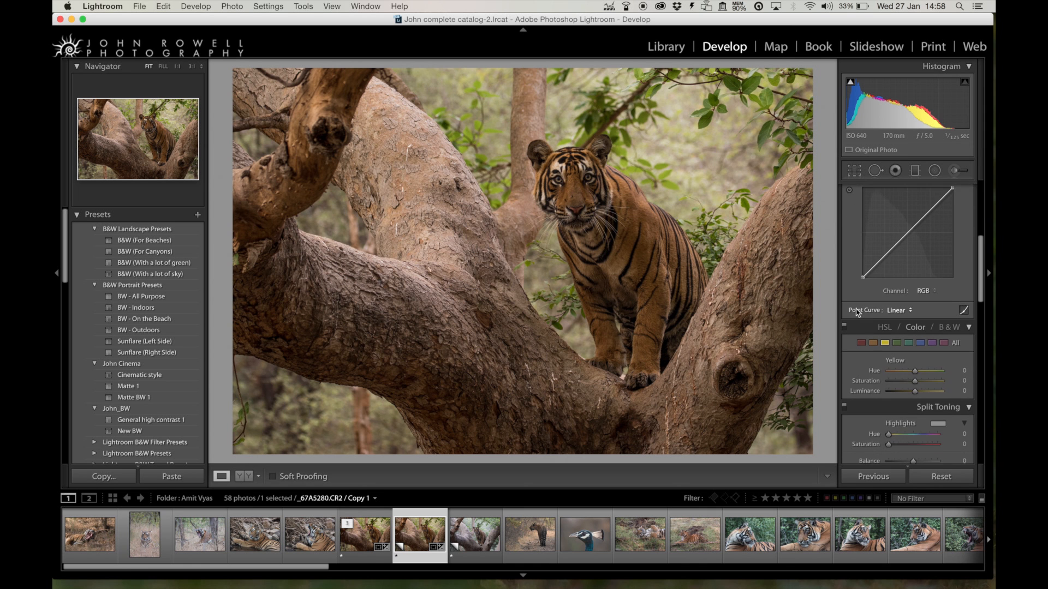
scroll(856, 312, "up", 5)
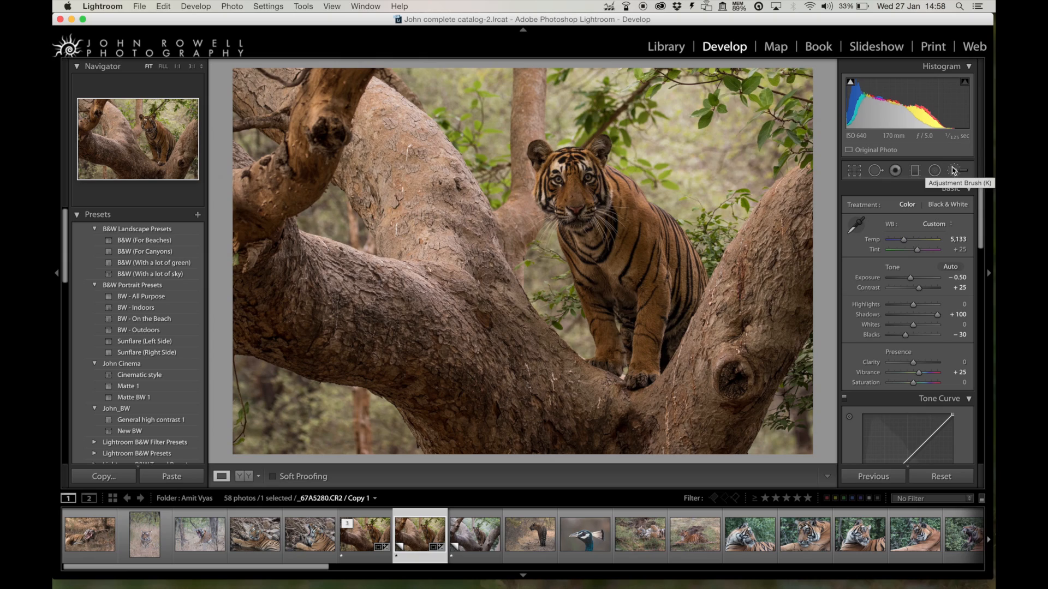
left_click(953, 171)
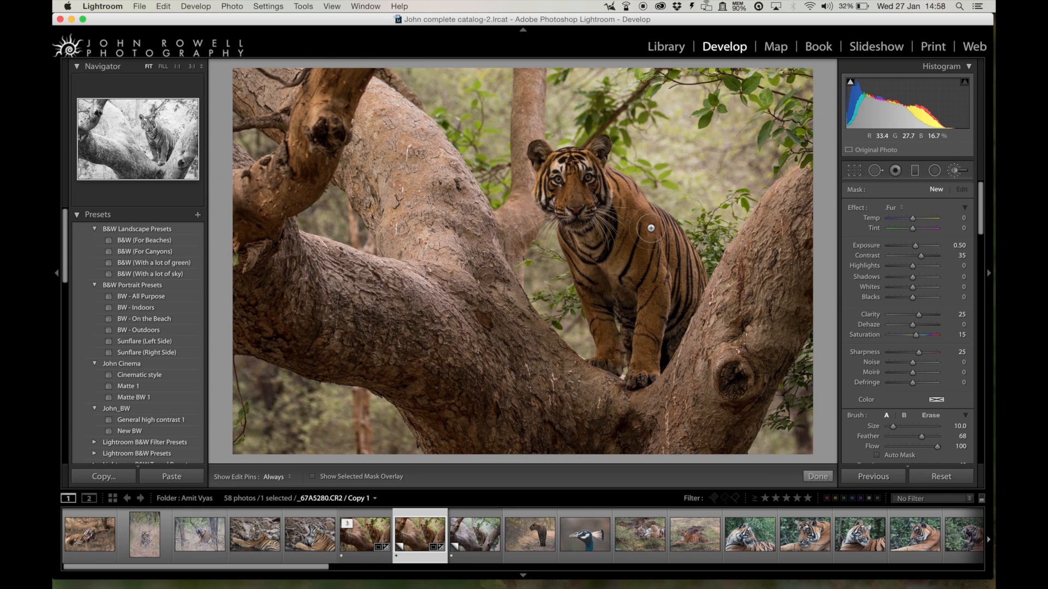
left_click(313, 478)
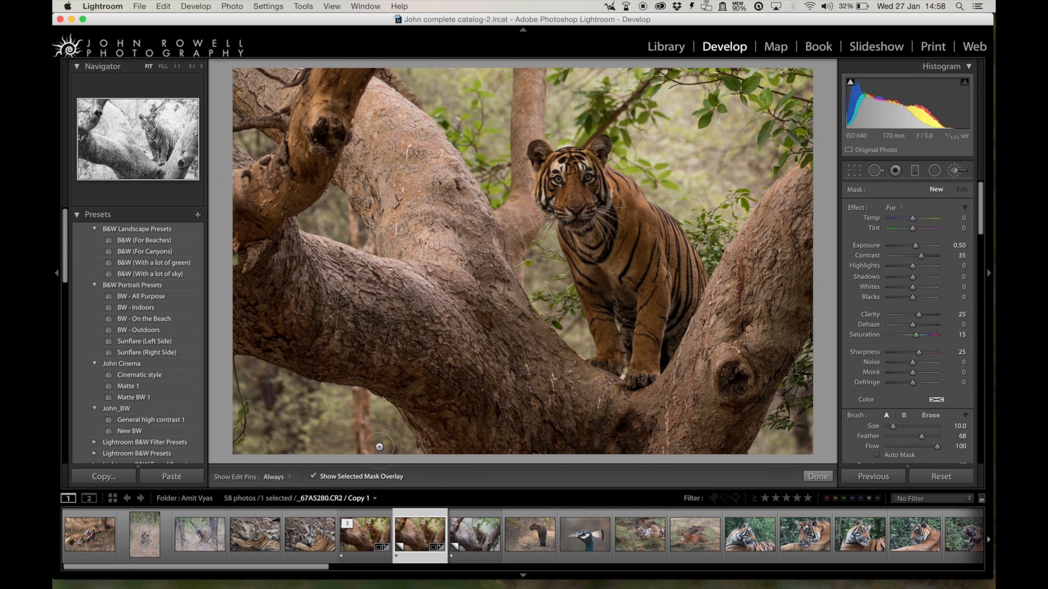
key("h")
left_click(608, 262)
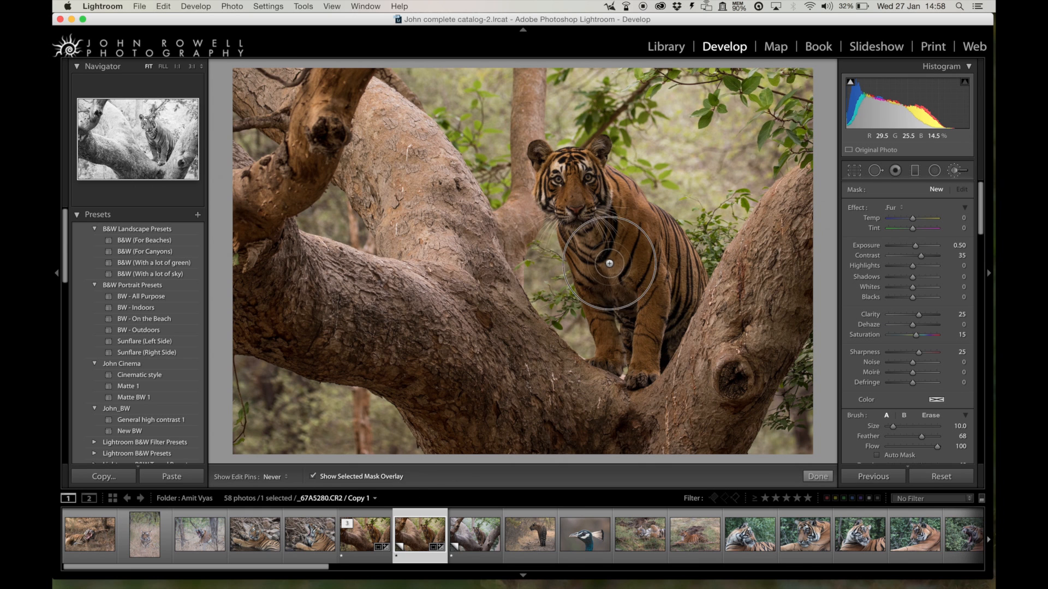
mouse_move(589, 184)
left_mouse_down()
mouse_move(560, 175)
mouse_move(561, 192)
mouse_move(624, 365)
mouse_move(644, 341)
mouse_move(644, 291)
mouse_move(637, 266)
mouse_move(624, 329)
mouse_move(629, 242)
mouse_move(602, 187)
mouse_move(663, 255)
mouse_move(652, 329)
mouse_move(677, 275)
mouse_move(665, 231)
mouse_move(645, 220)
mouse_move(692, 286)
mouse_move(679, 308)
mouse_move(615, 208)
mouse_move(537, 147)
mouse_move(542, 158)
mouse_move(576, 161)
mouse_move(605, 140)
mouse_move(584, 206)
left_mouse_up()
key("bracketleft")
key("bracketleft")
key("bracketleft")
key("bracketleft")
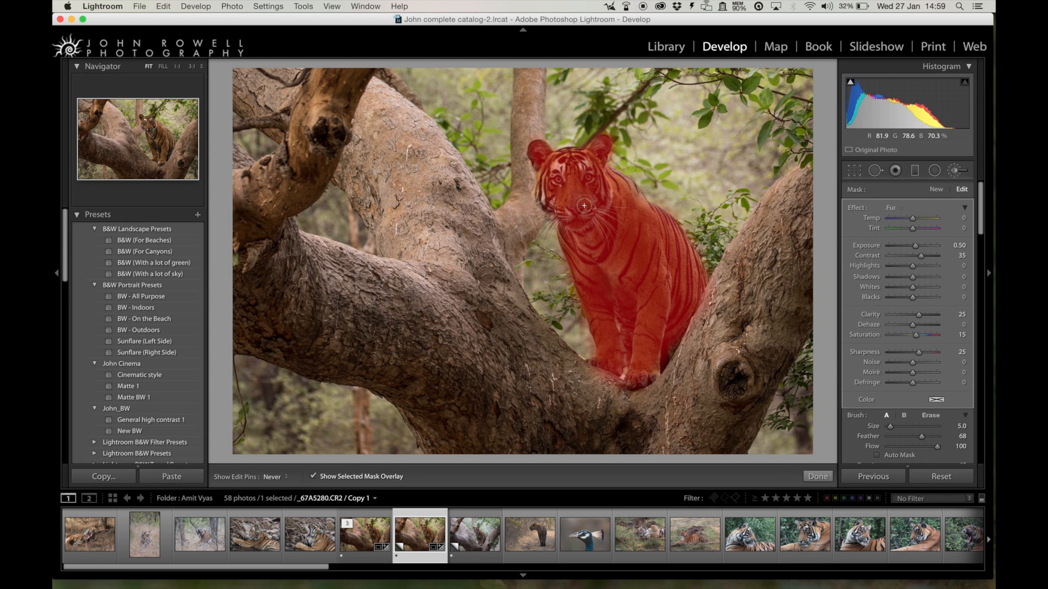
Hide the mask overlay, toggle the brush adjustments off and on to compare the fur, and close the Adjustment Brush.
left_click(314, 477)
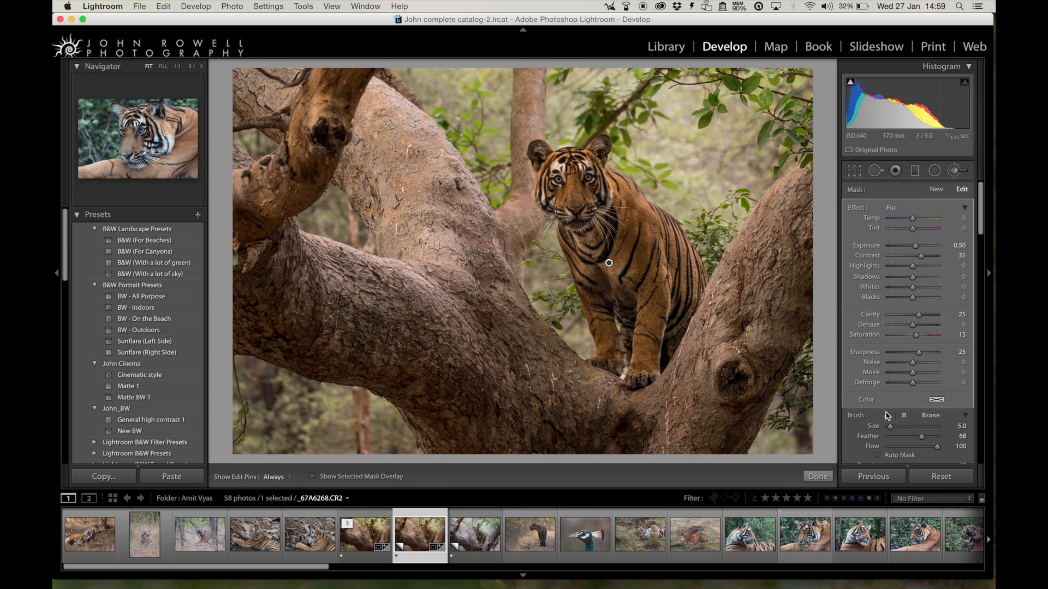
scroll(887, 416, "down", 2)
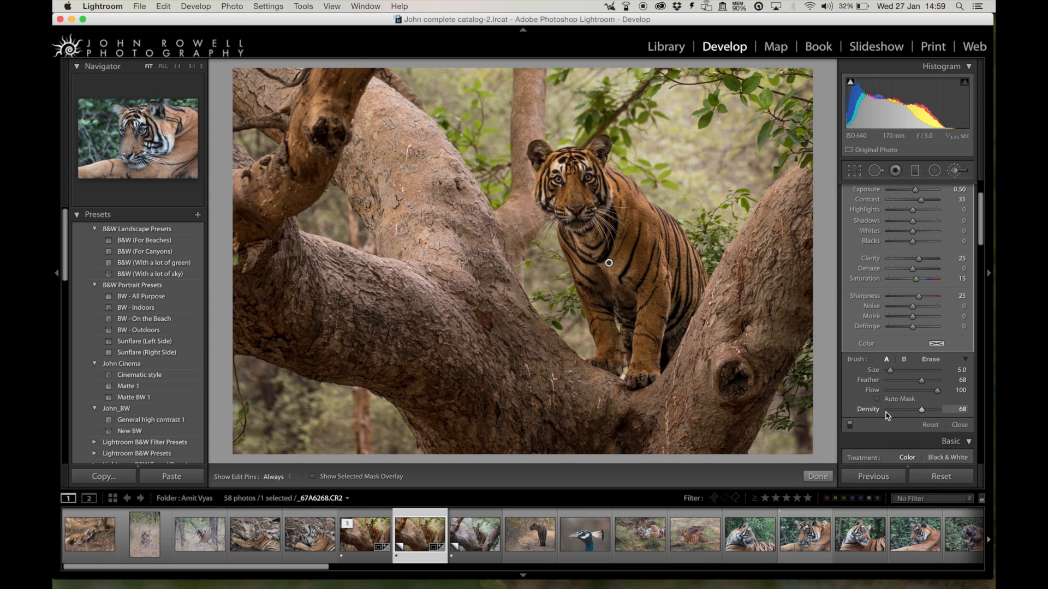
left_click(849, 425)
left_click(849, 429)
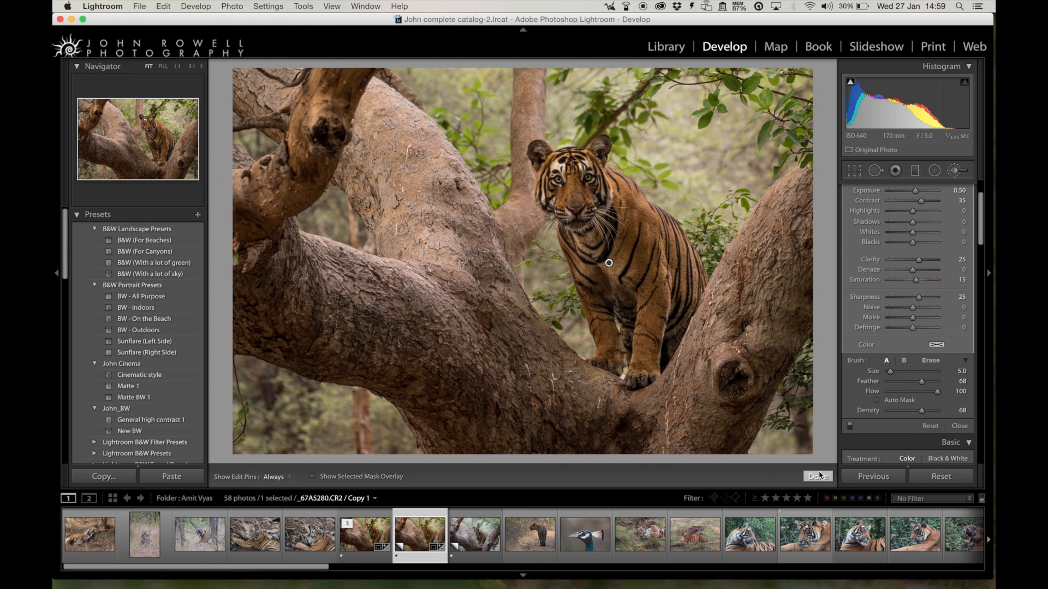
left_click(814, 477)
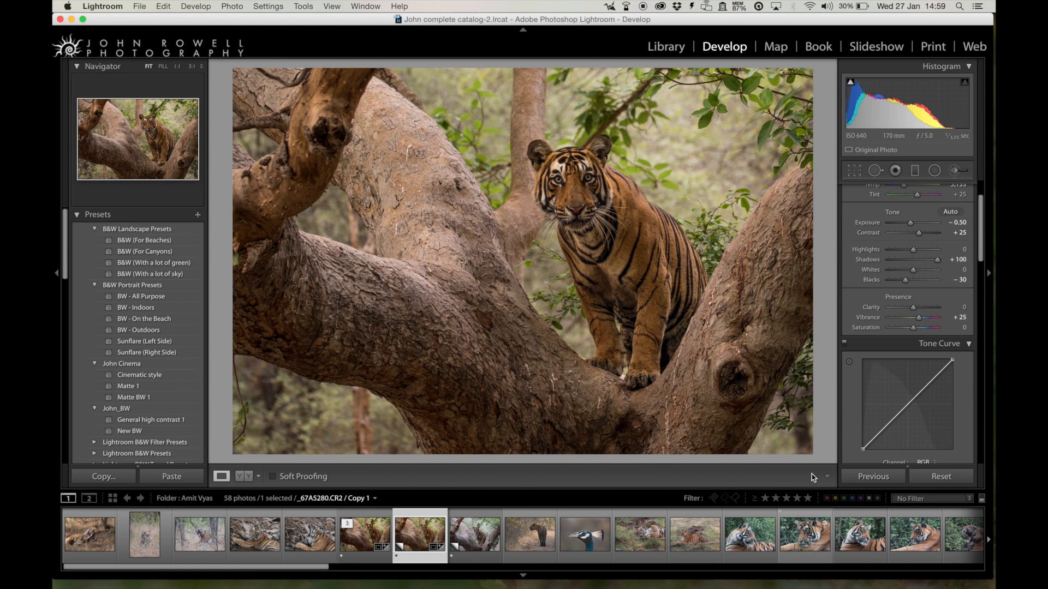